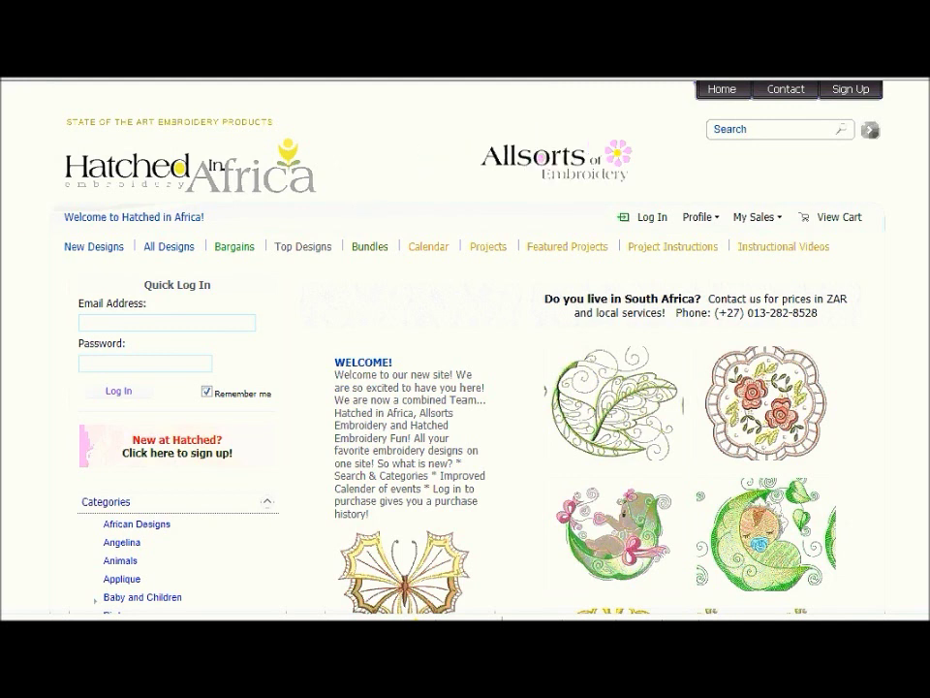
Sign in via Quick Log In with the saved account email and password, then log out again.
{"action": "left_click", "coordinate": [131, 325]}
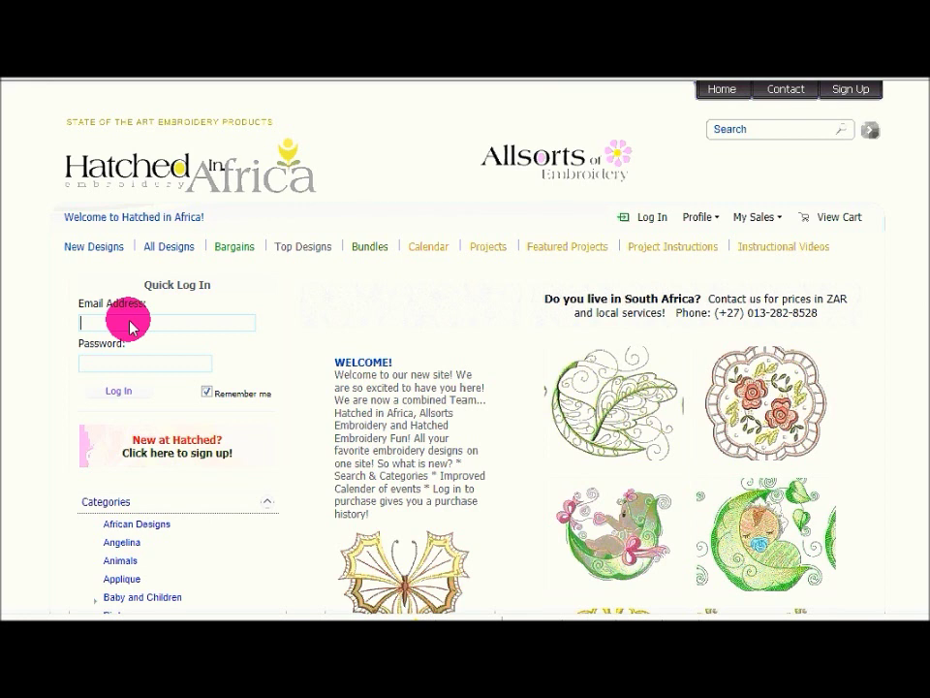
{"action": "key", "text": "Down"}
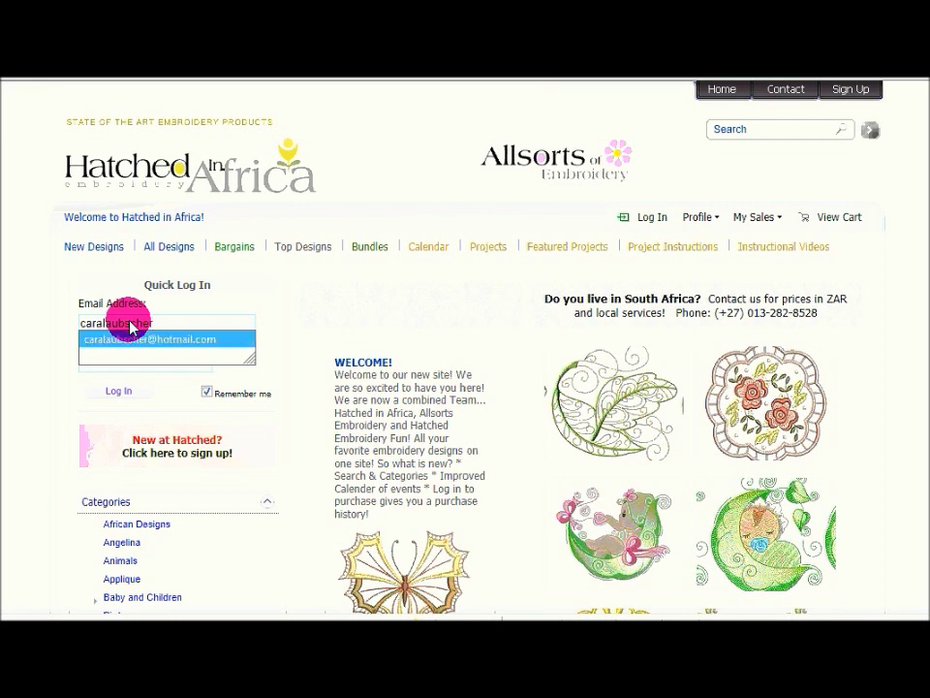
{"action": "left_click", "coordinate": [137, 344]}
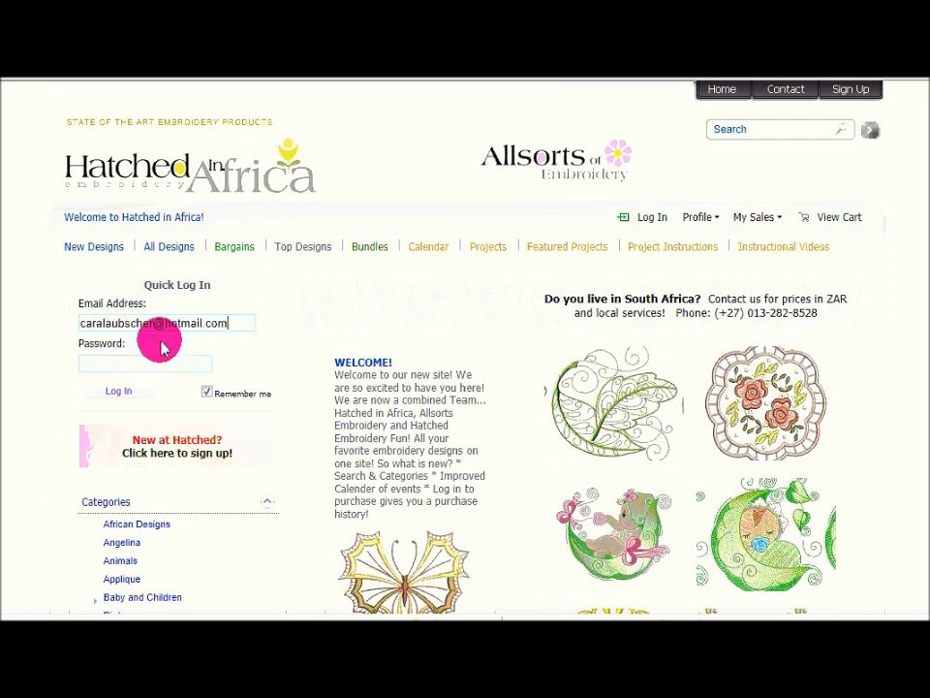
{"action": "type", "text": "****"}
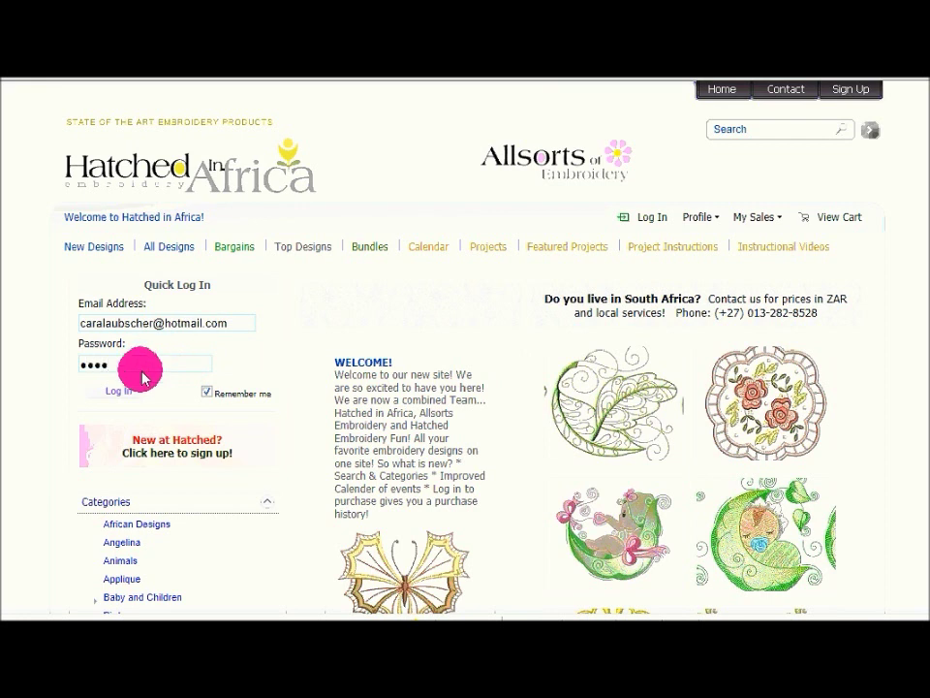
{"action": "left_click", "coordinate": [125, 391]}
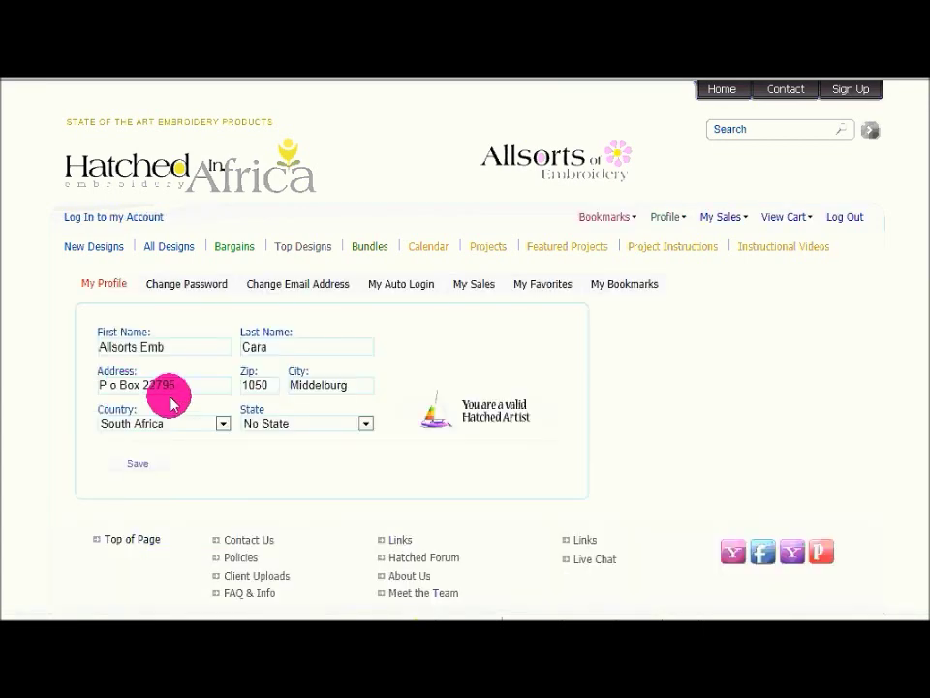
{"action": "left_click", "coordinate": [856, 219]}
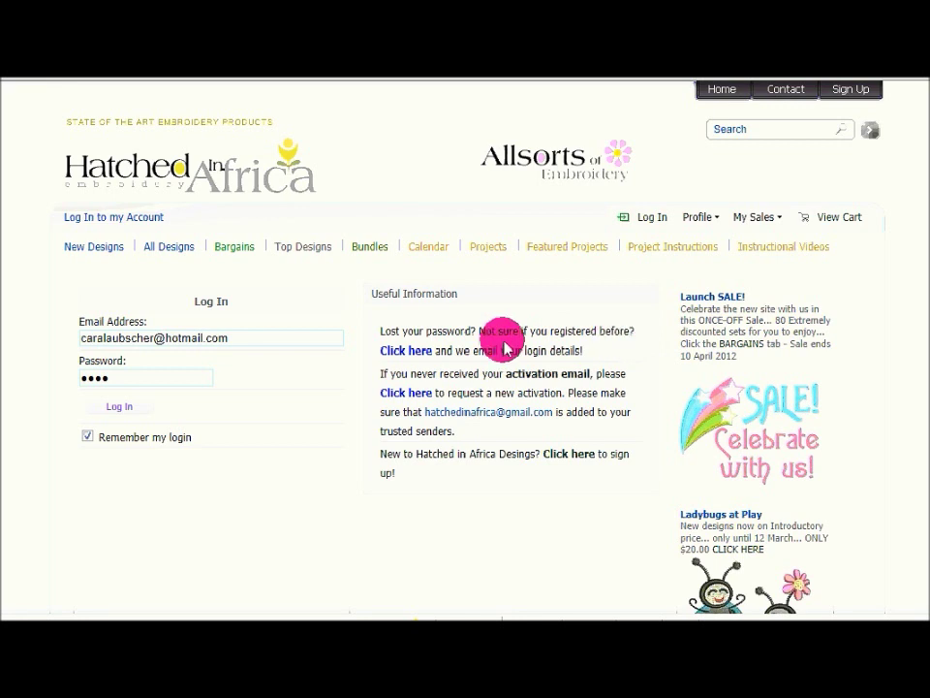
Request a lost-password reminder for the account's email address.
{"action": "left_click", "coordinate": [422, 354]}
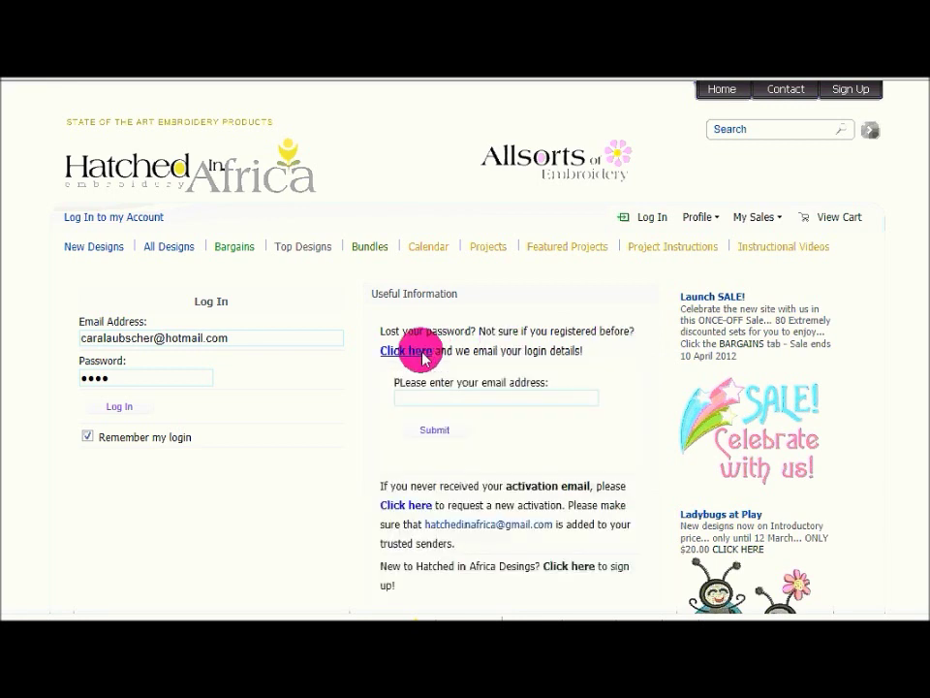
{"action": "left_click", "coordinate": [466, 405]}
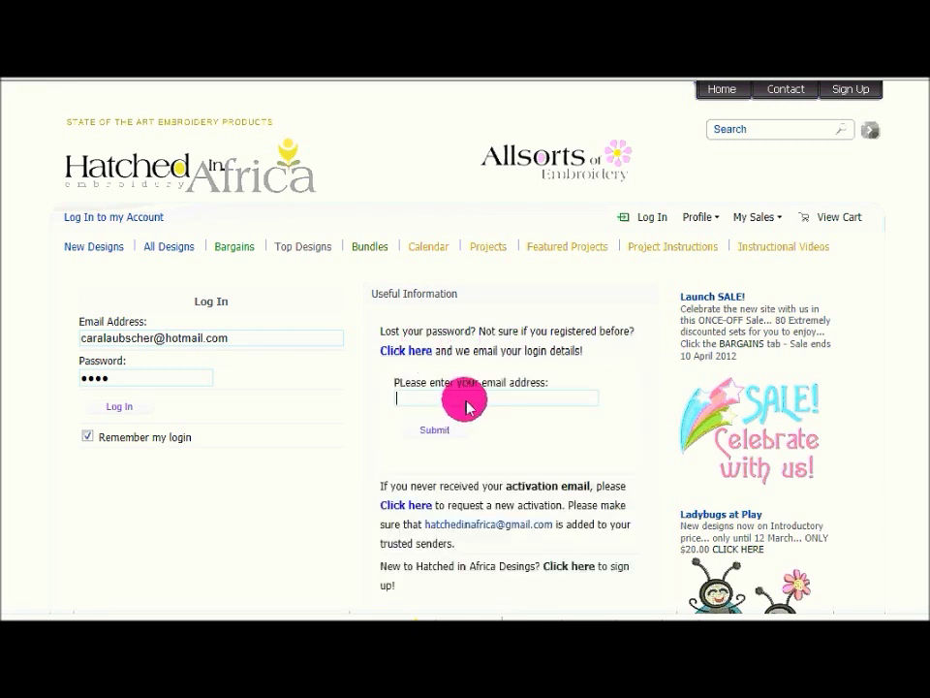
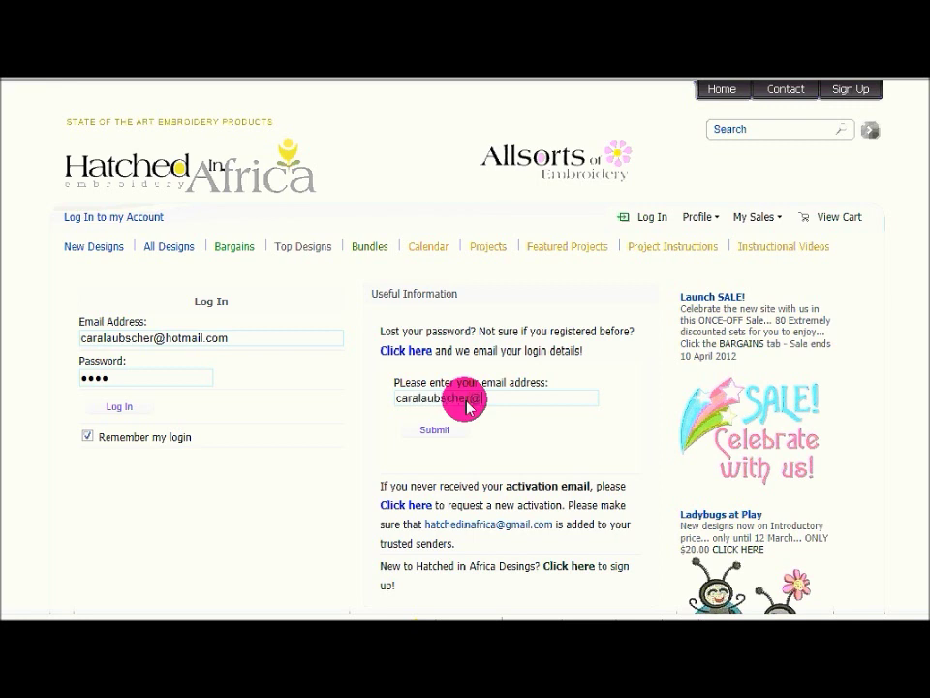
{"action": "left_click", "coordinate": [438, 431]}
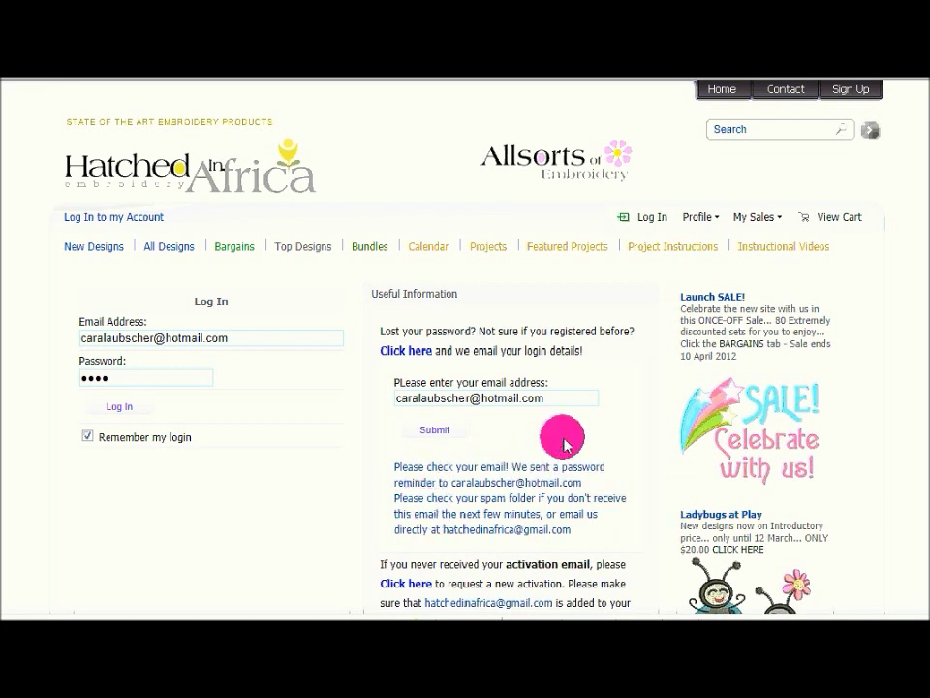
Change the surname part of the email and resubmit, which the site rejects as not in its database.
{"action": "left_click_drag", "start_coordinate": [470, 401], "coordinate": [419, 403]}
{"action": "type", "text": "nuss"}
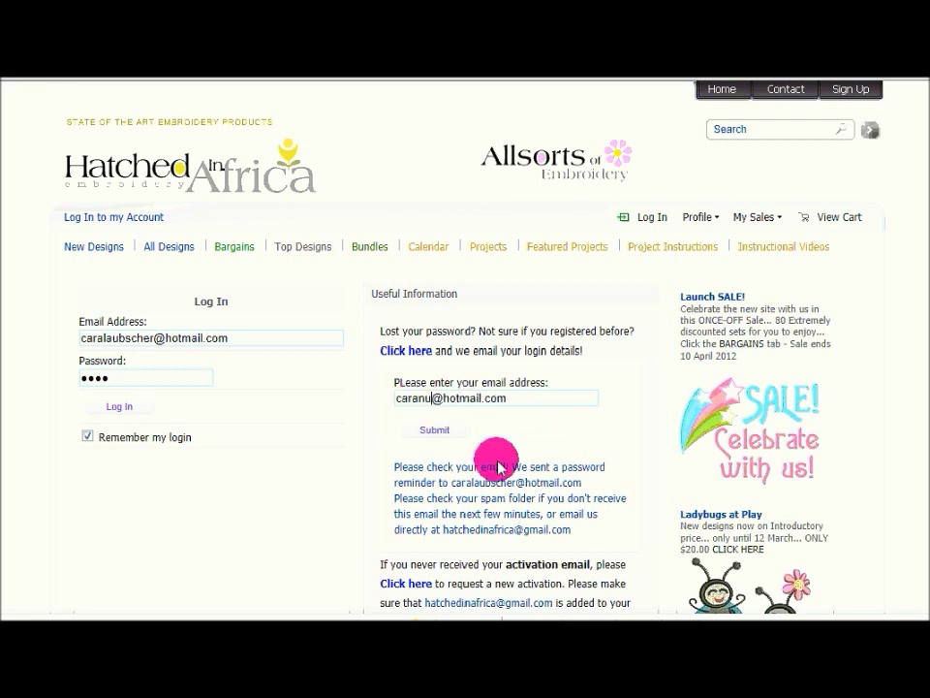
{"action": "left_click", "coordinate": [436, 433]}
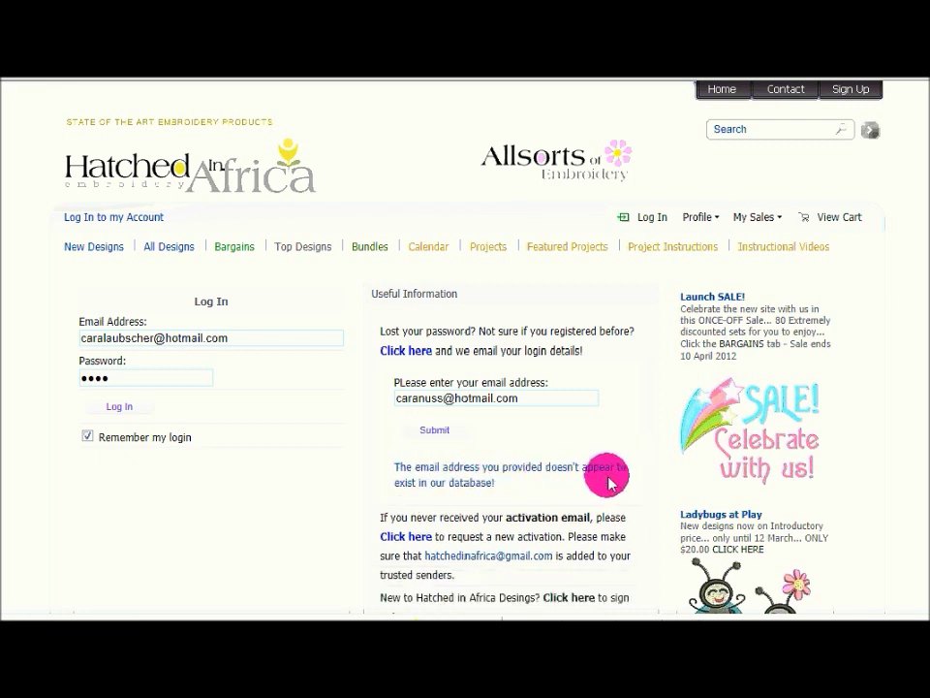
{"action": "scroll", "coordinate": [610, 482], "scroll_direction": "down", "scroll_amount": 2}
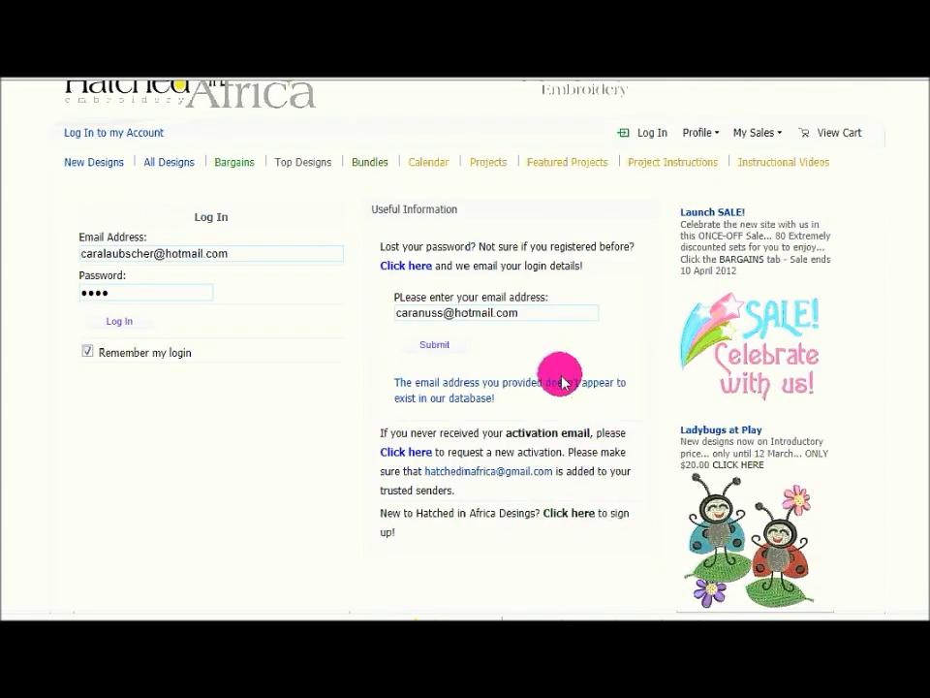
{"action": "scroll", "coordinate": [560, 374], "scroll_direction": "up", "scroll_amount": 2}
{"action": "scroll", "coordinate": [558, 419], "scroll_direction": "down", "scroll_amount": 2}
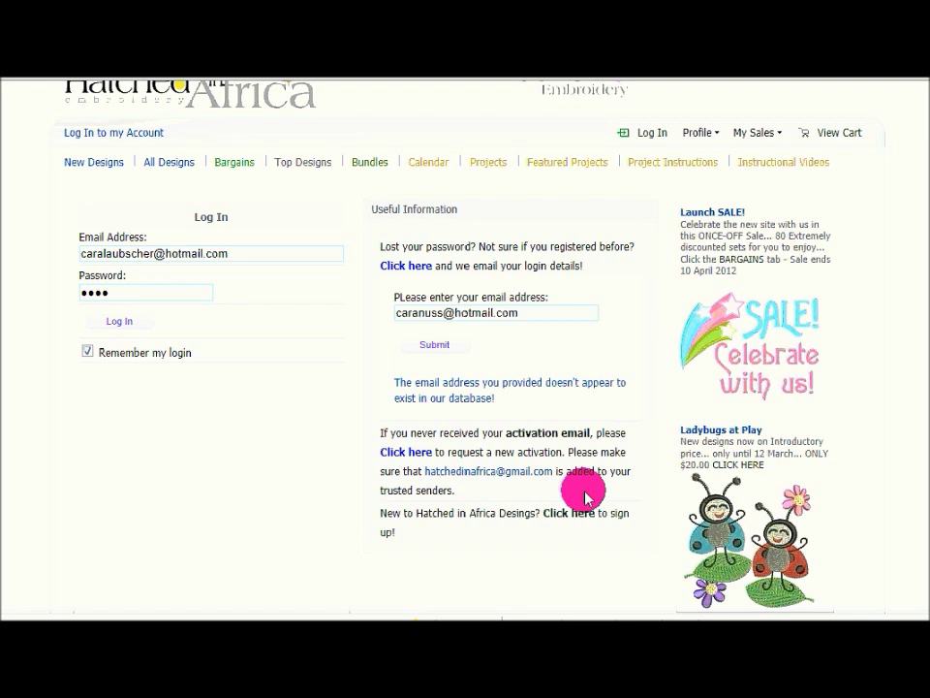
Log back in and view the Change Password, Change Email Address and My Auto Login sections.
{"action": "left_click", "coordinate": [109, 328]}
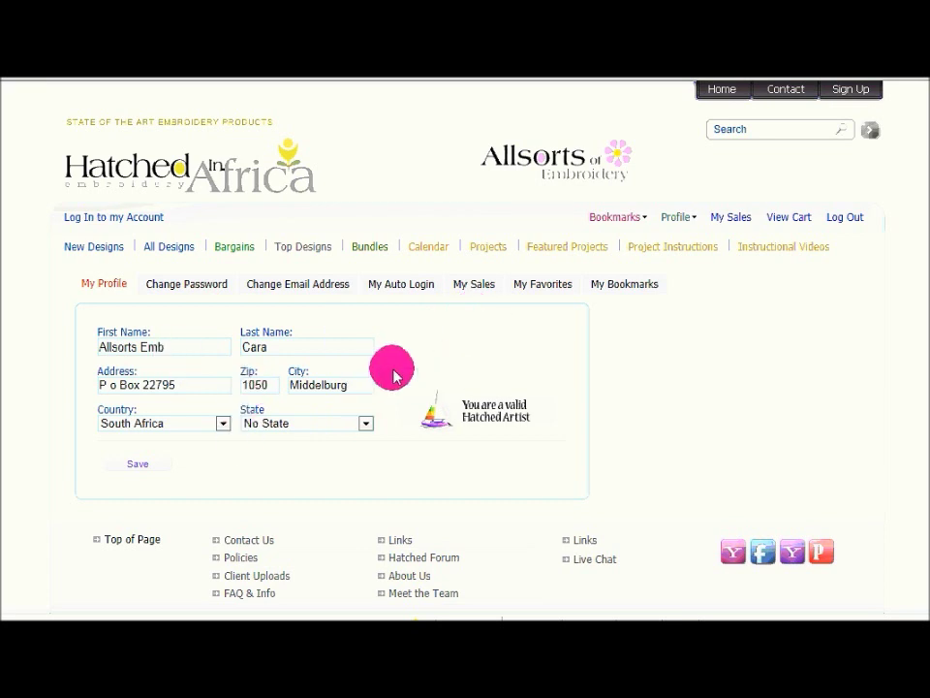
{"action": "left_click", "coordinate": [200, 285]}
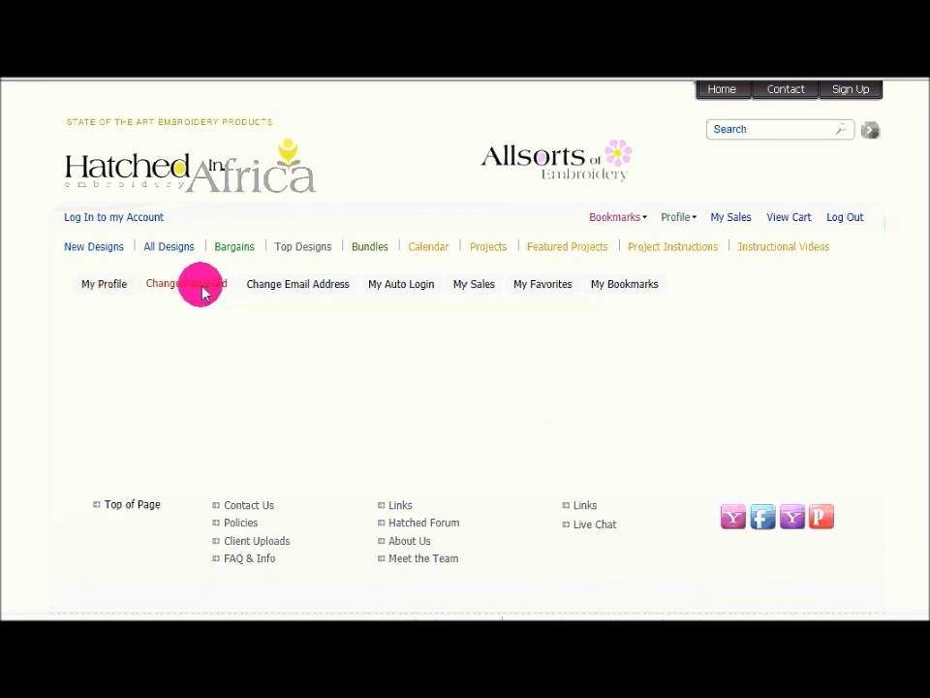
{"action": "left_click", "coordinate": [298, 287]}
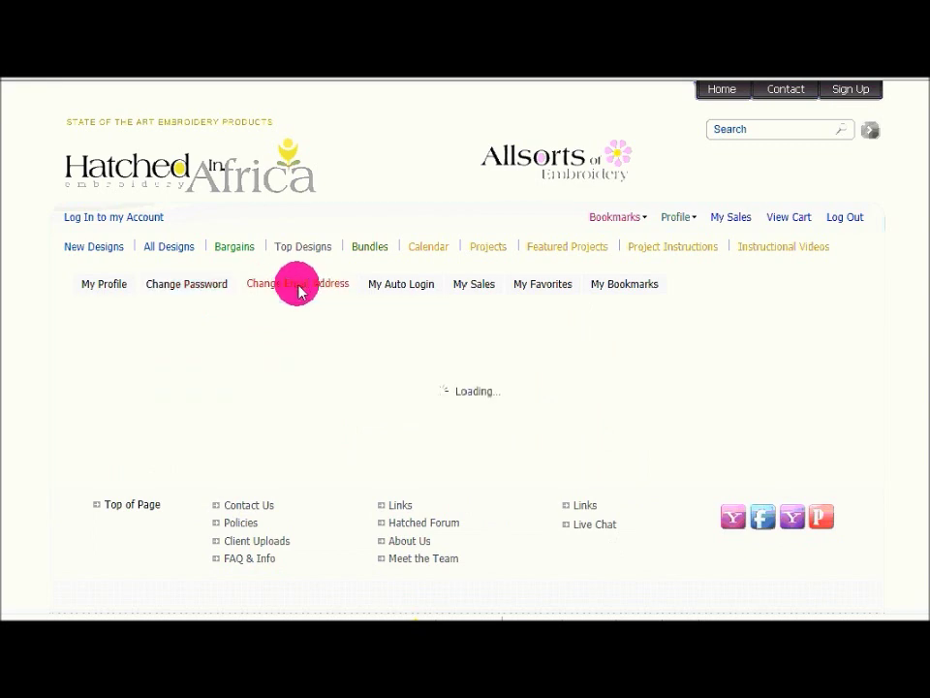
{"action": "left_click", "coordinate": [417, 291]}
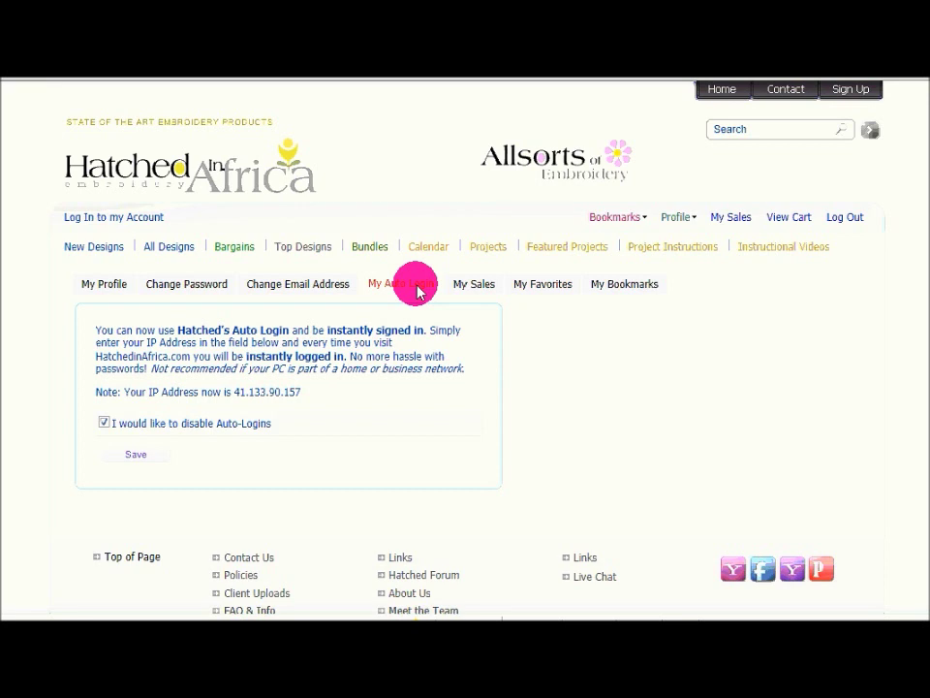
Look at the past order under My Sales, then browse the name-sorted All Designs catalogue.
{"action": "left_click", "coordinate": [472, 288]}
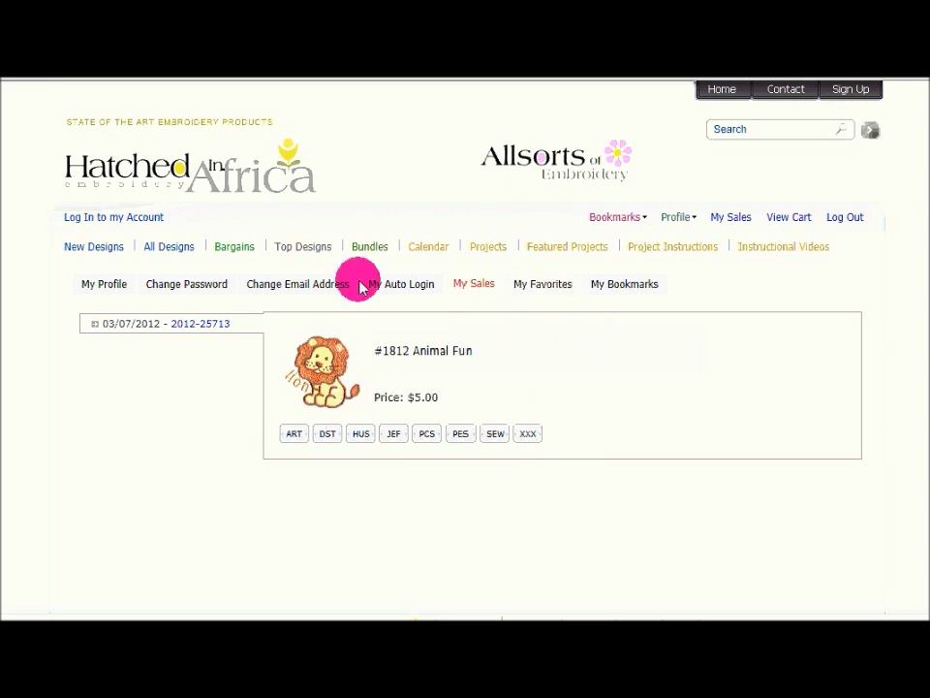
{"action": "left_click", "coordinate": [162, 248]}
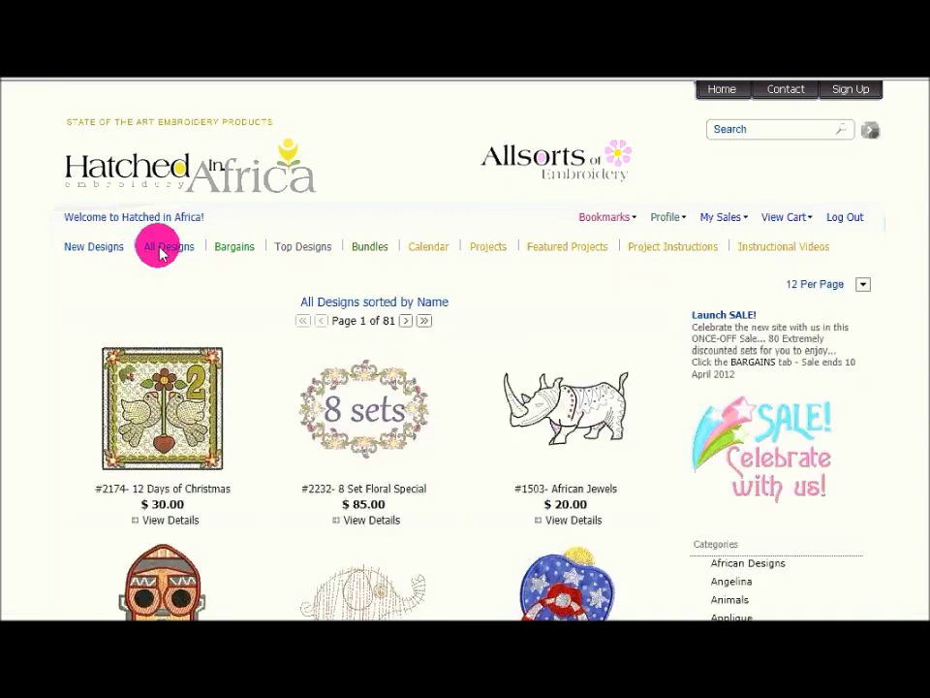
Add the African Jewels rhino design to favorites and try to view My Favorites.
{"action": "left_click", "coordinate": [586, 413]}
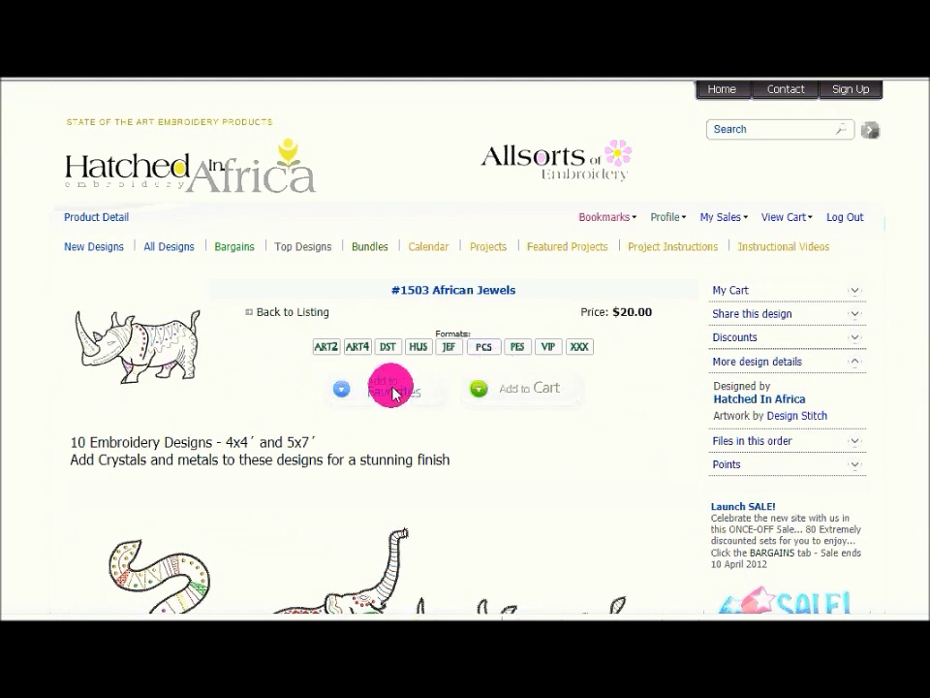
{"action": "left_click", "coordinate": [393, 391]}
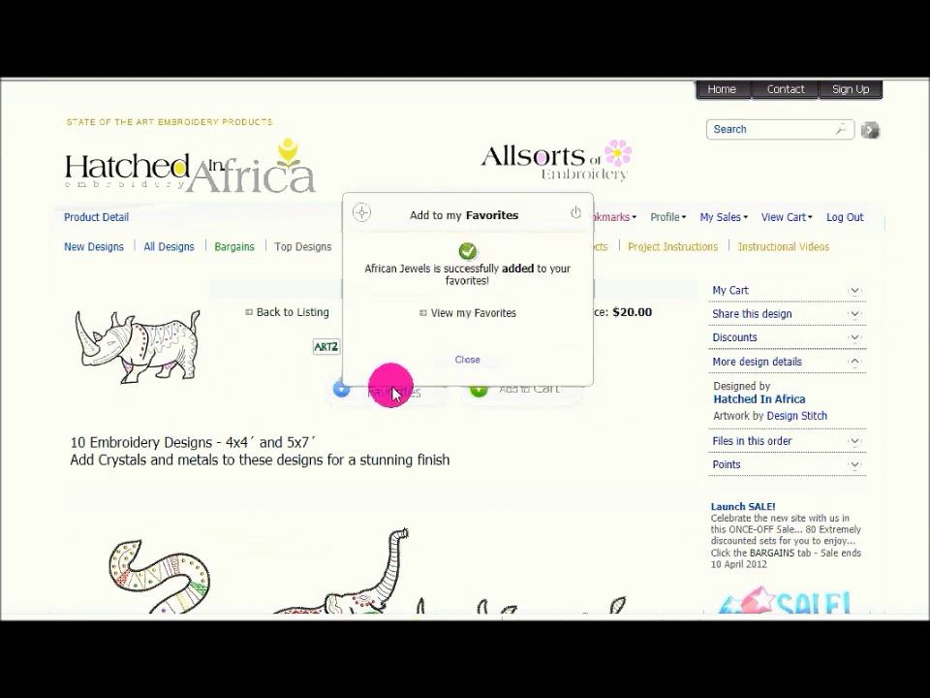
{"action": "left_click", "coordinate": [474, 314]}
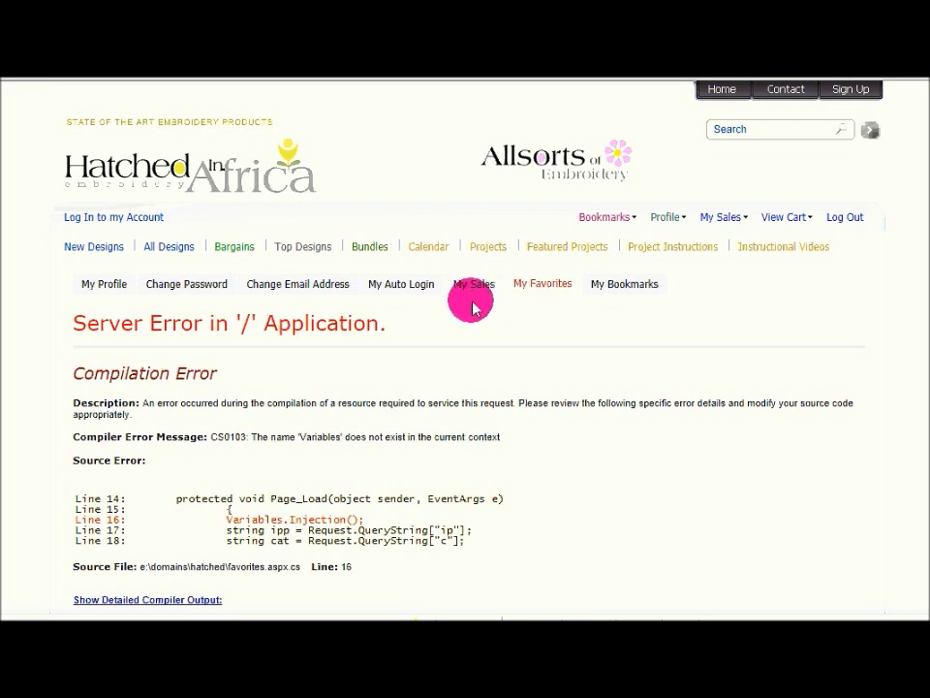
Leave the error page via My Sales, return to All Designs and select African Jewels.
{"action": "left_click", "coordinate": [479, 291]}
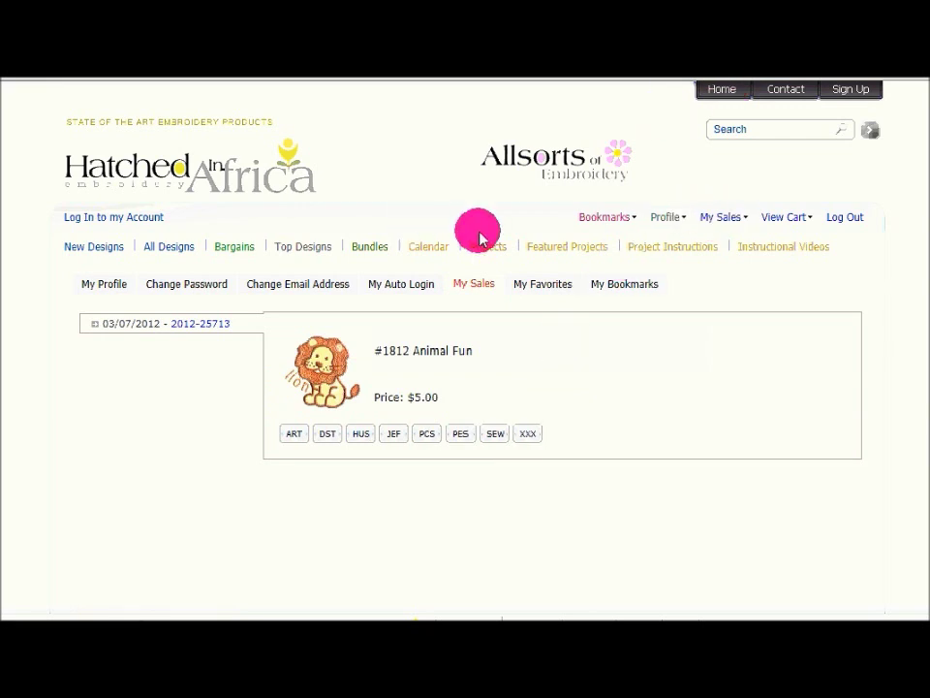
{"action": "left_click", "coordinate": [164, 249]}
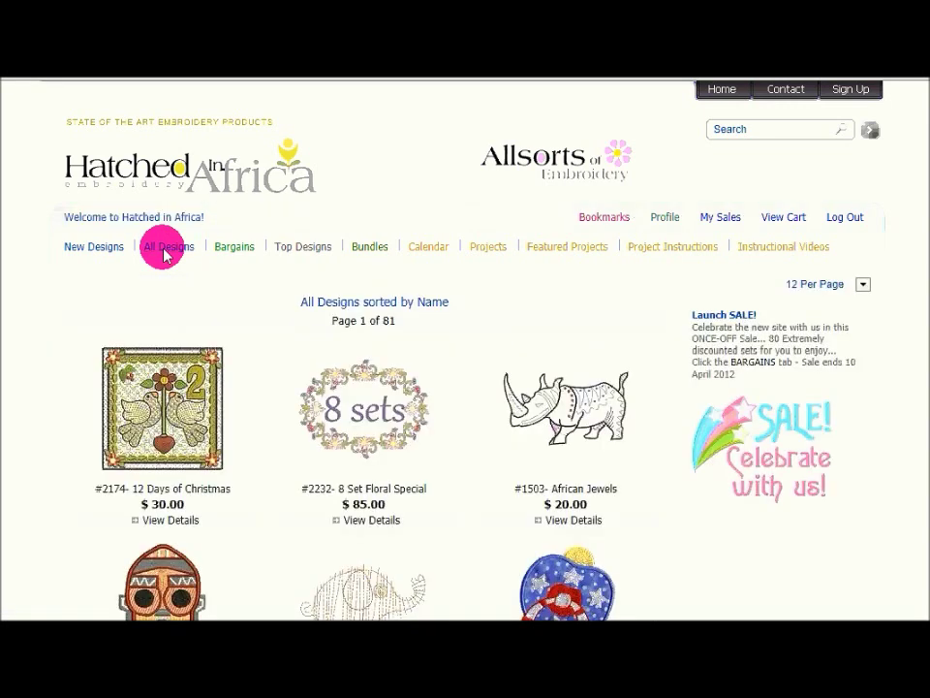
{"action": "left_click", "coordinate": [618, 412]}
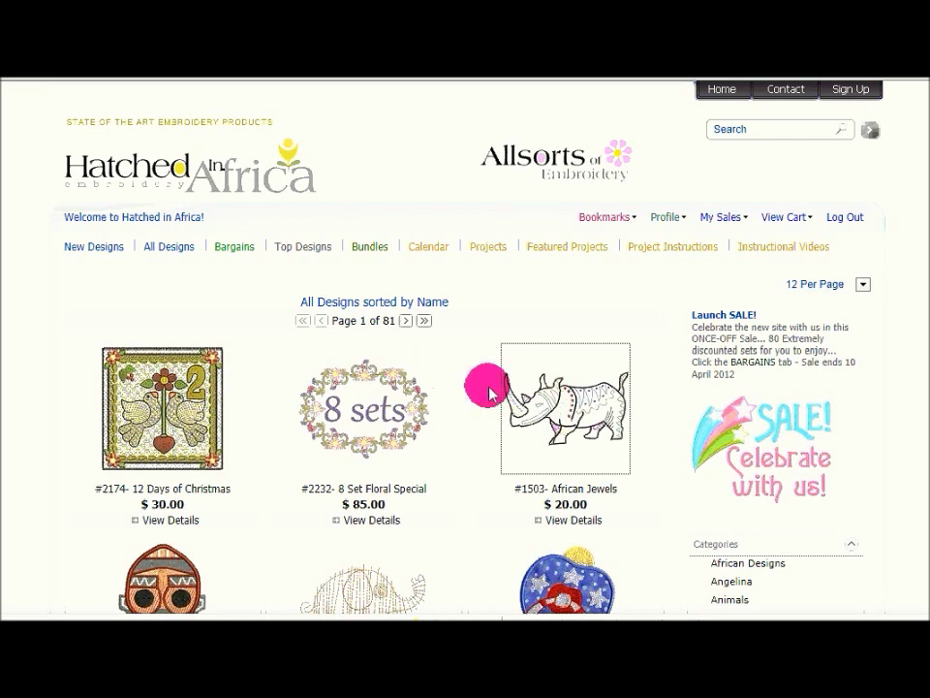
Add #1503 African Jewels to the cart and review the cart showing a $20.00 total.
{"action": "left_click", "coordinate": [490, 392]}
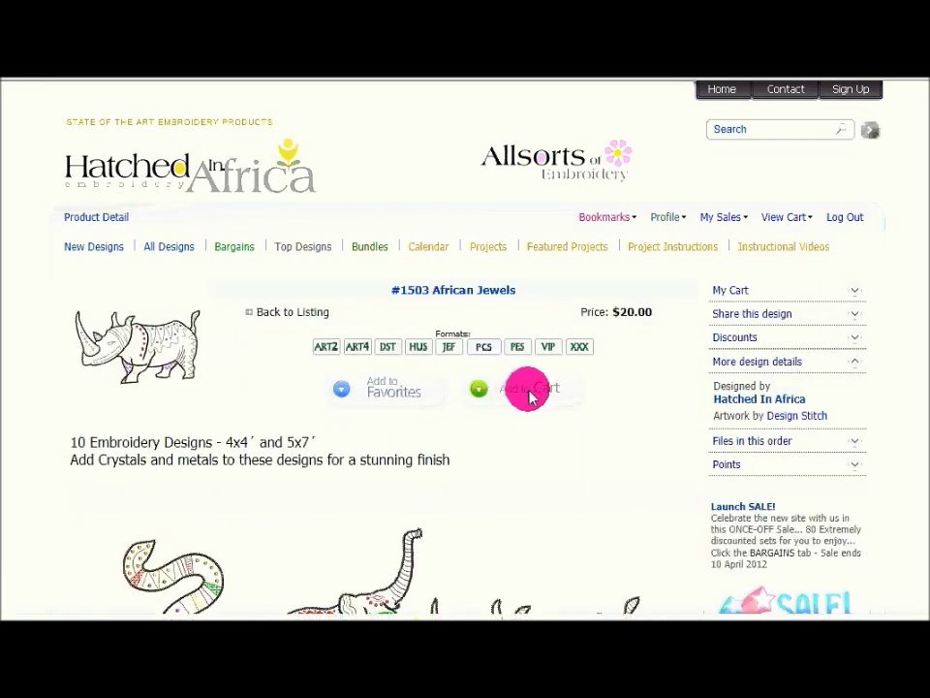
{"action": "left_click", "coordinate": [531, 397]}
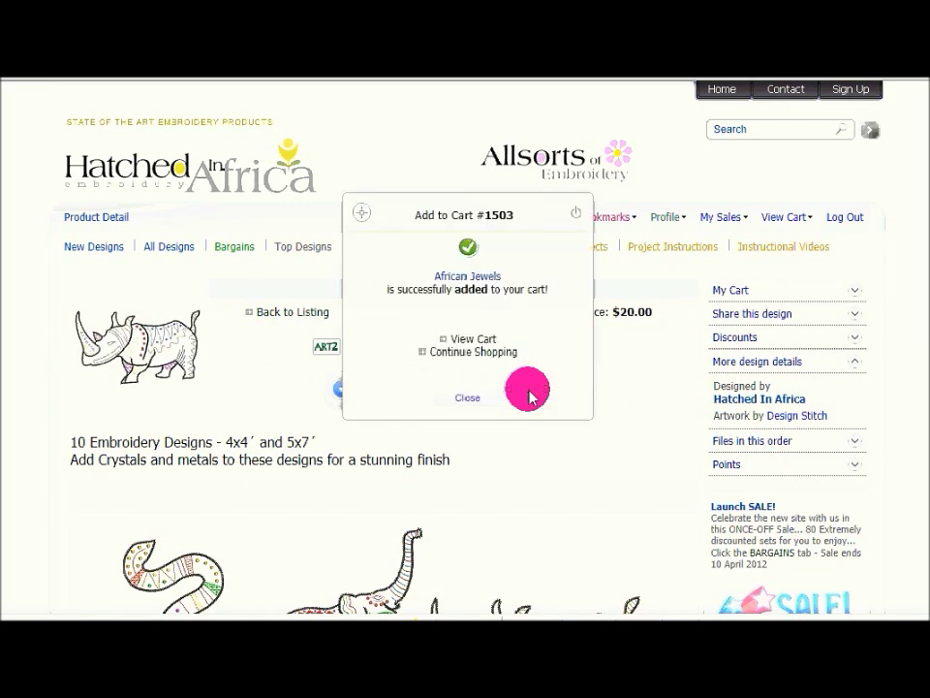
{"action": "left_click", "coordinate": [476, 402]}
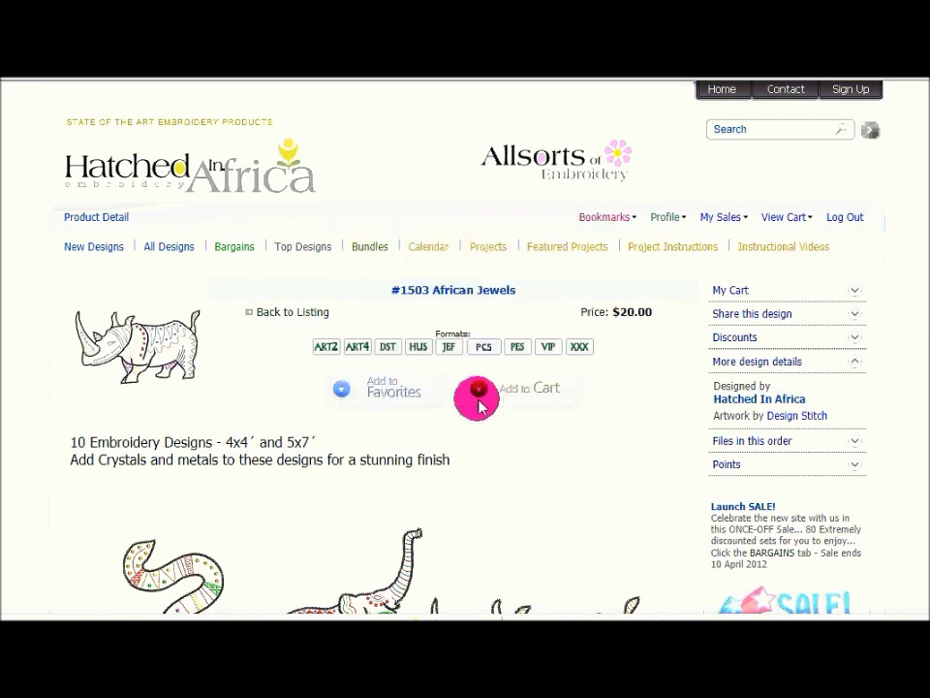
{"action": "left_click", "coordinate": [788, 218]}
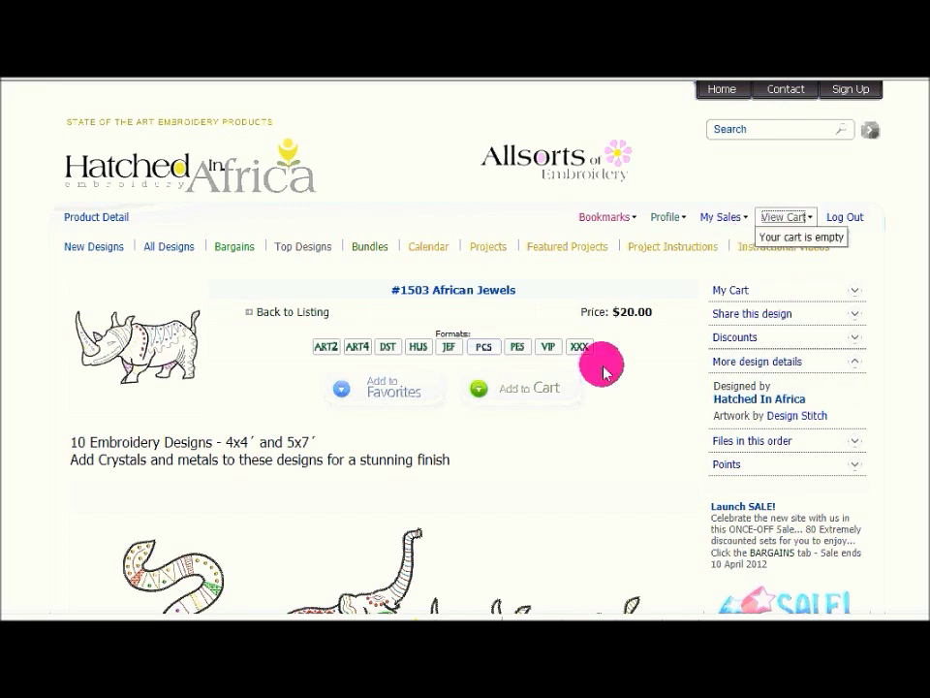
{"action": "scroll", "coordinate": [623, 388], "scroll_direction": "down", "scroll_amount": 3}
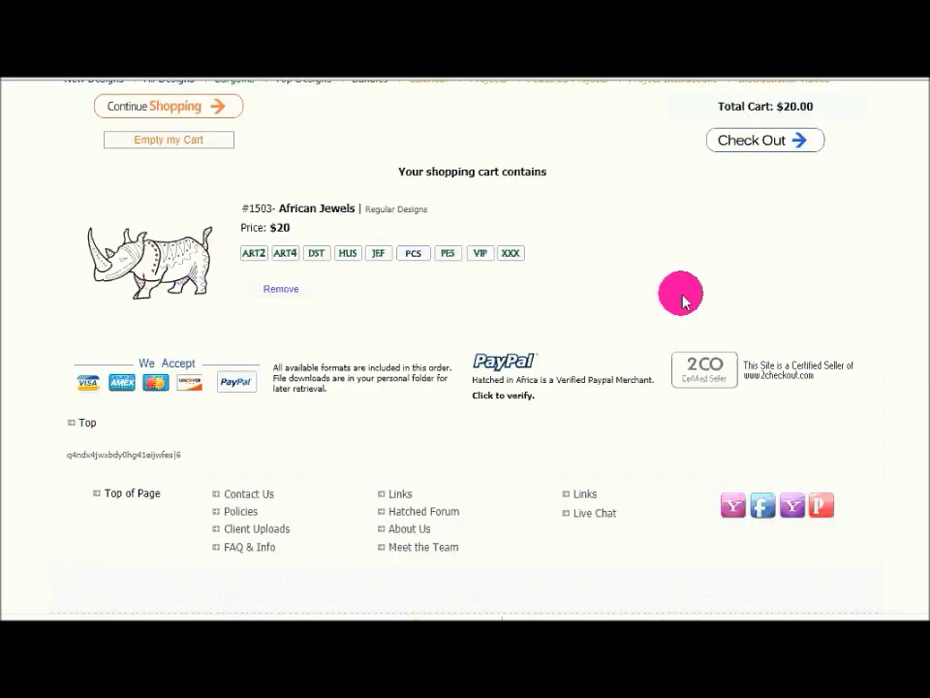
{"action": "scroll", "coordinate": [681, 296], "scroll_direction": "up", "scroll_amount": 3}
Review the checkout page for African Jewels at $20.00, then visit the Client Uploads page.
{"action": "left_click", "coordinate": [766, 310]}
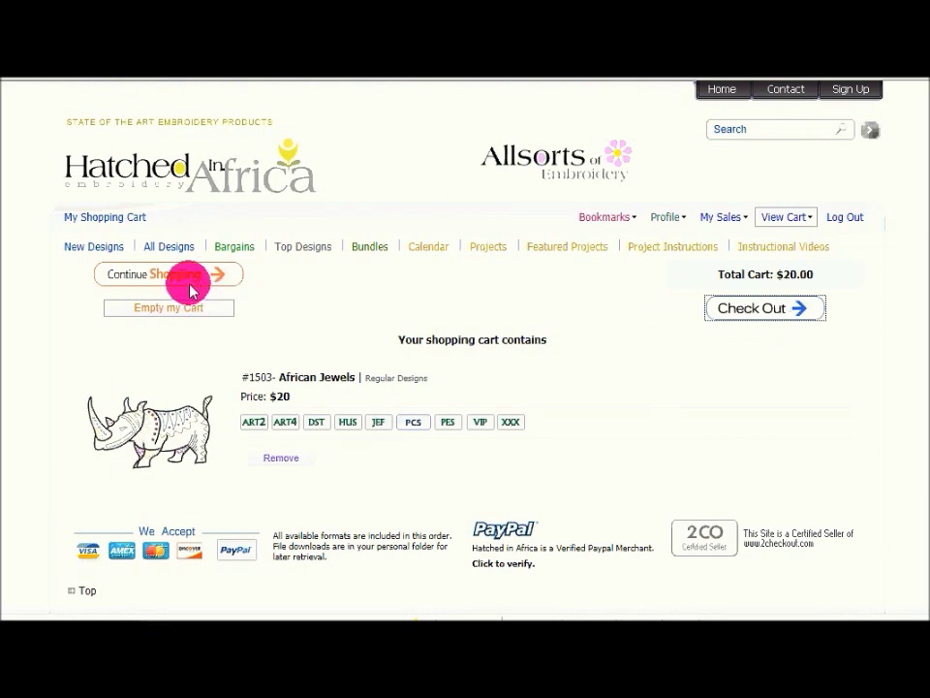
{"action": "scroll", "coordinate": [571, 388], "scroll_direction": "down", "scroll_amount": 3}
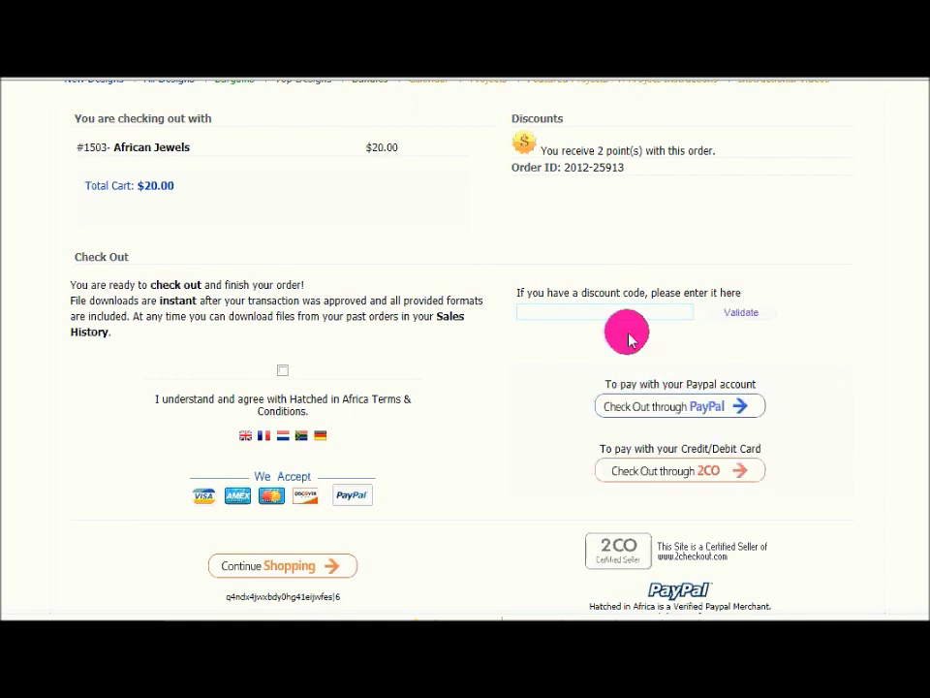
{"action": "scroll", "coordinate": [446, 308], "scroll_direction": "up", "scroll_amount": 4}
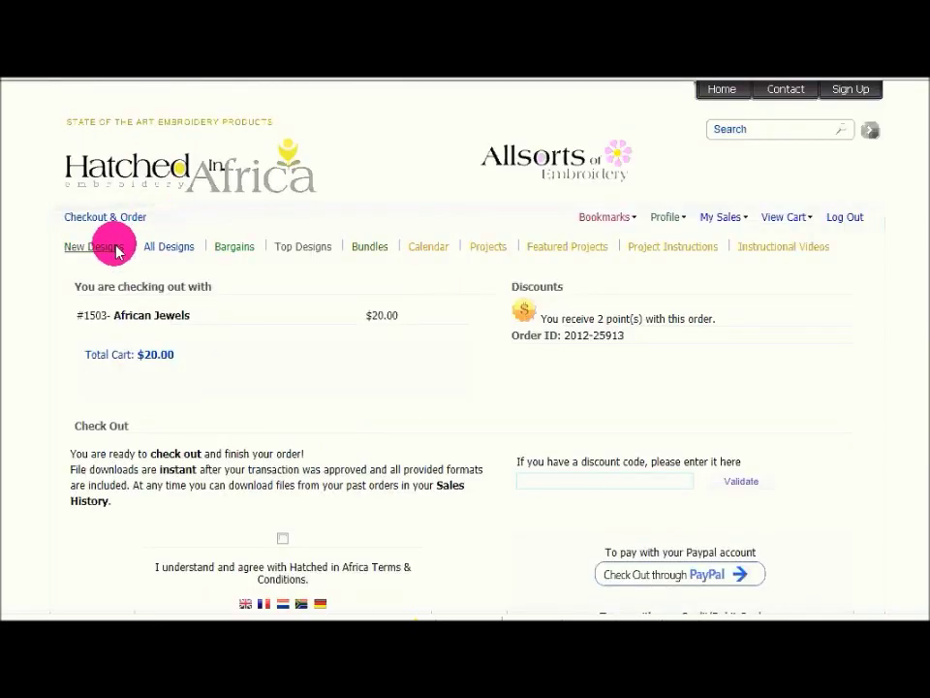
{"action": "scroll", "coordinate": [114, 250], "scroll_direction": "down", "scroll_amount": 8}
{"action": "left_click", "coordinate": [256, 536]}
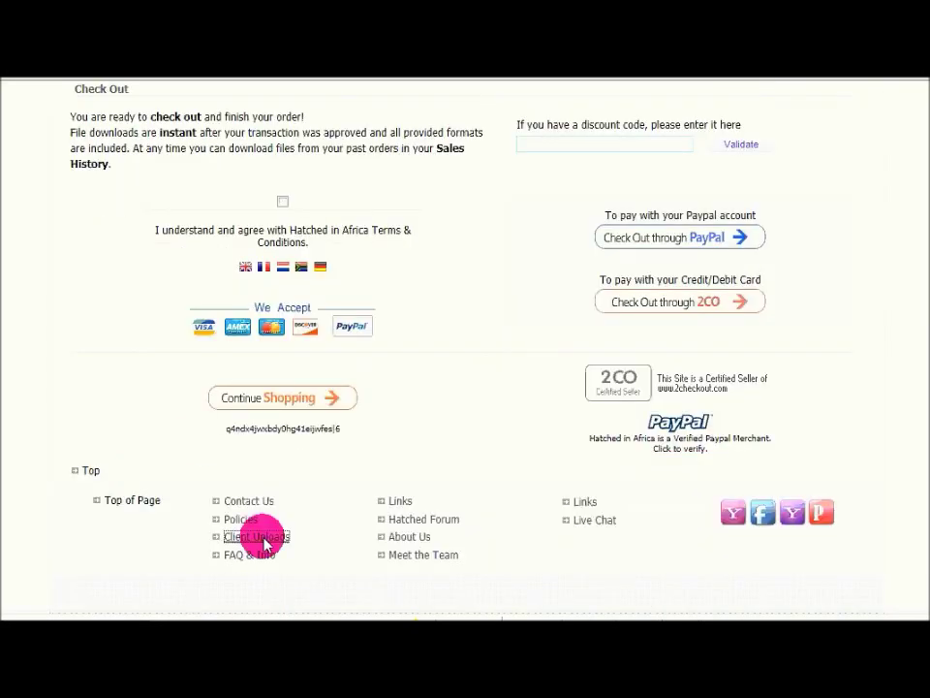